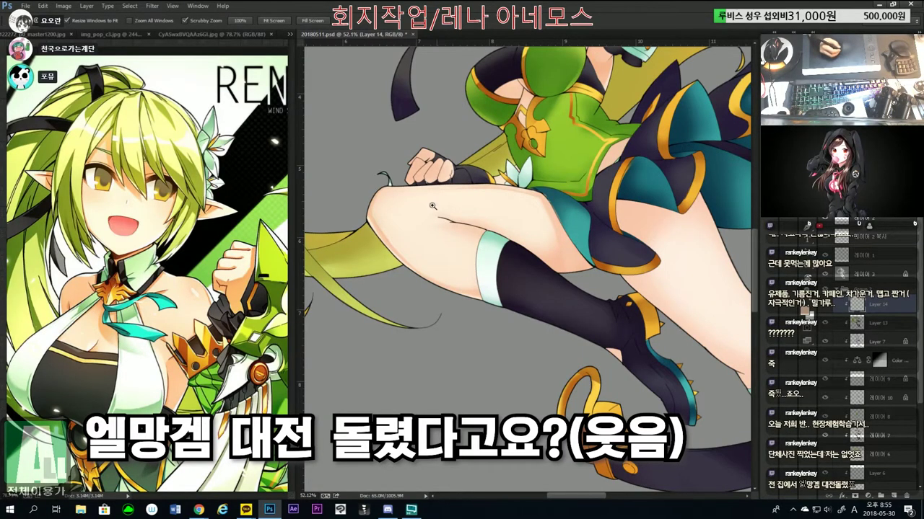
Paint a darker shading stroke down the edge of the teal skirt fold.
scroll(426, 243, down, 2)
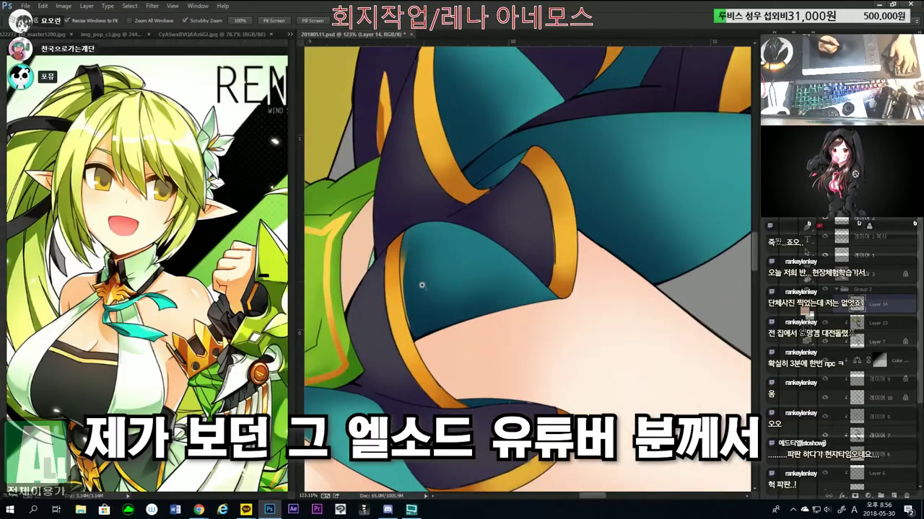
key(b)
scroll(407, 254, up, 3)
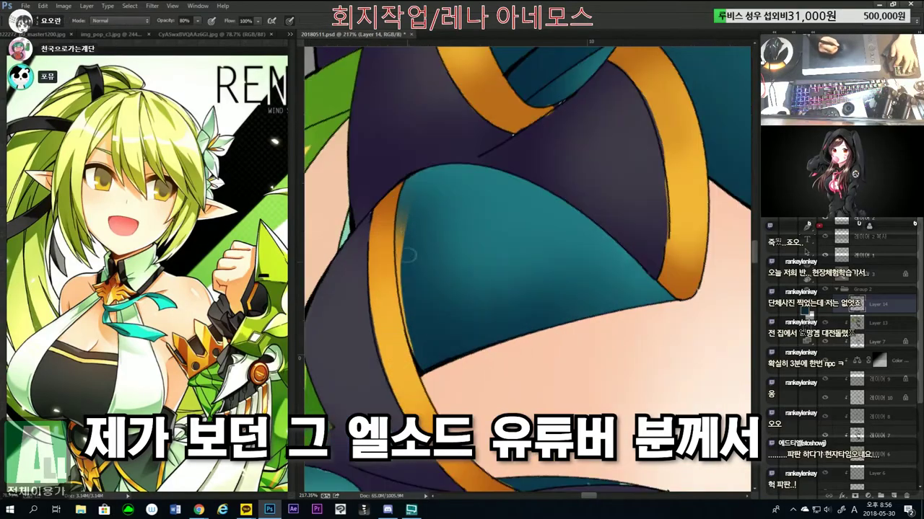
drag(408, 202, 420, 355)
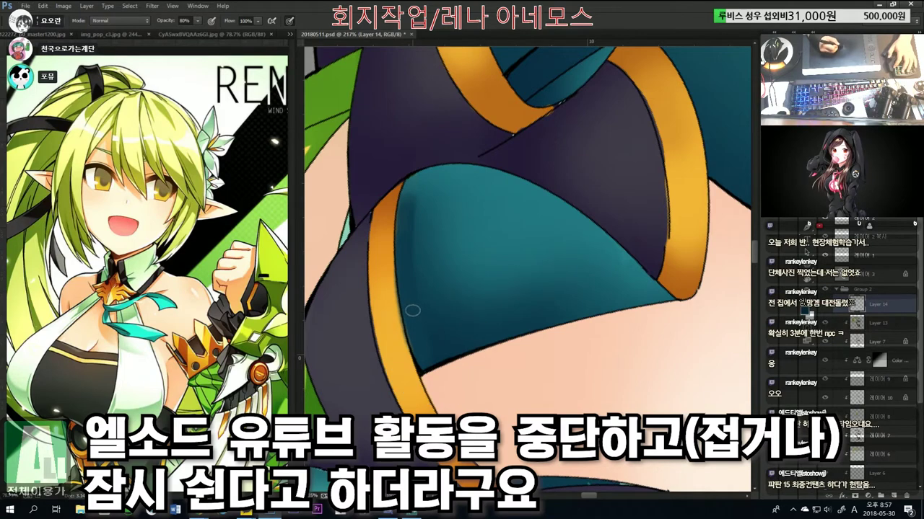
Zoom closer into the teal fold, try a softening stroke, and undo it.
key(z)
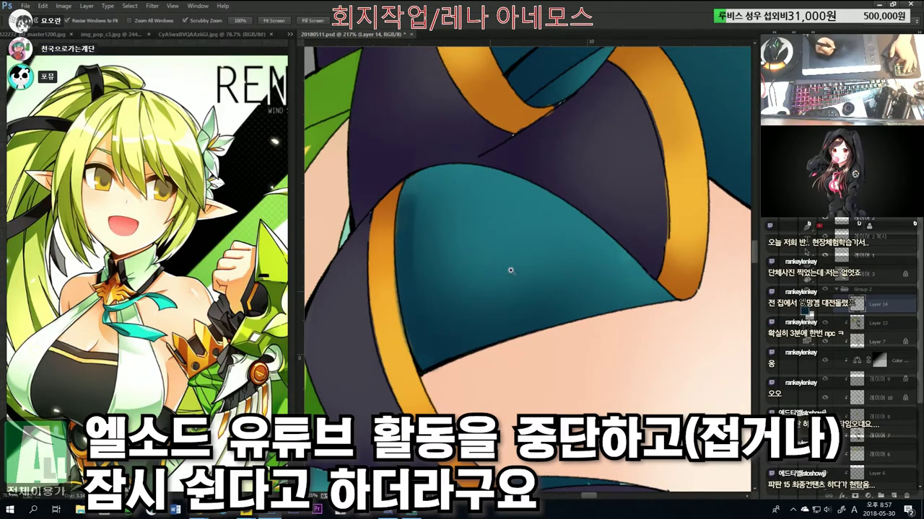
mouse_move(452, 343)
mouse_down()
mouse_move(585, 178)
mouse_move(525, 241)
mouse_up()
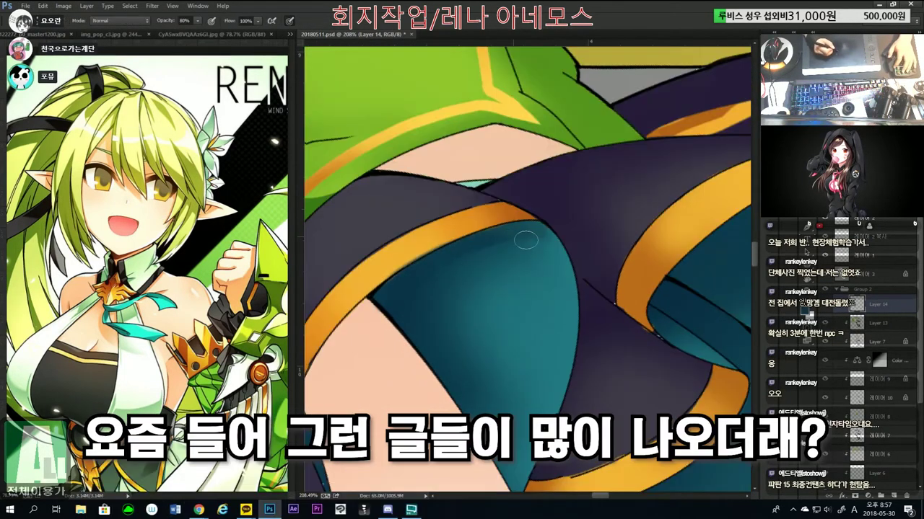
drag(556, 272, 551, 266)
key(ctrl+z)
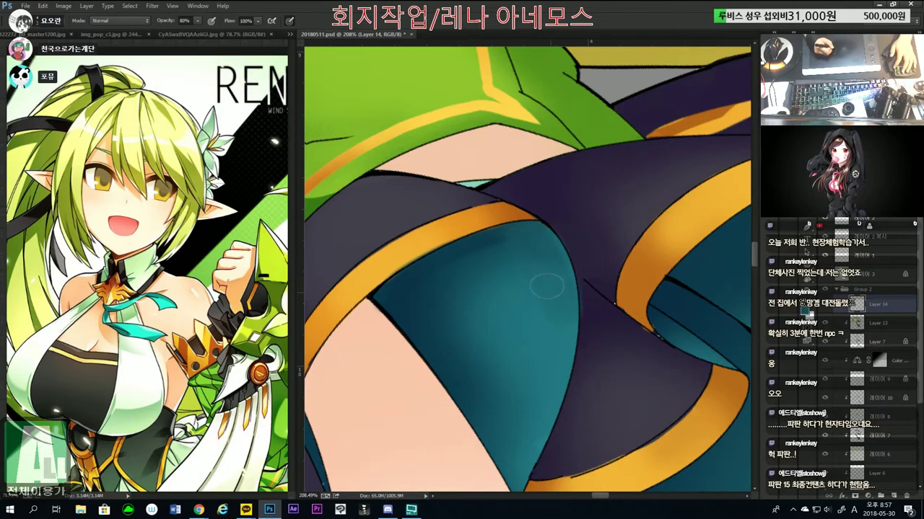
Resize the brush larger and back to small, checking the torso view before resuming painting.
key(bracketright)
key(bracketright)
key(bracketright)
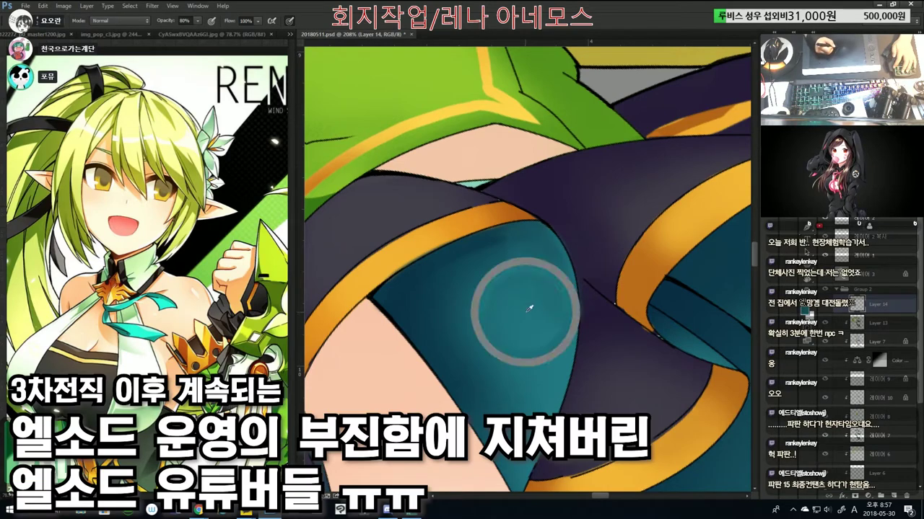
key(bracketleft)
key(bracketleft)
key(bracketleft)
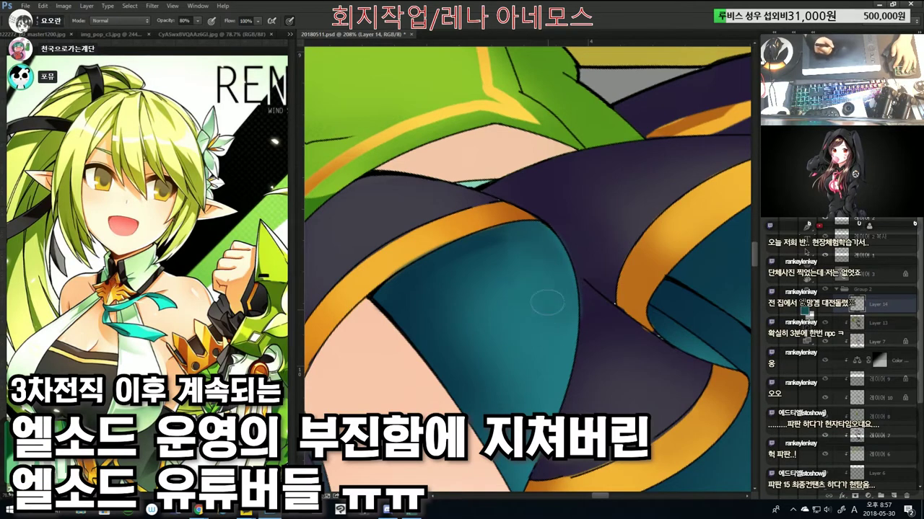
scroll(549, 312, down, 5)
scroll(410, 213, up, 5)
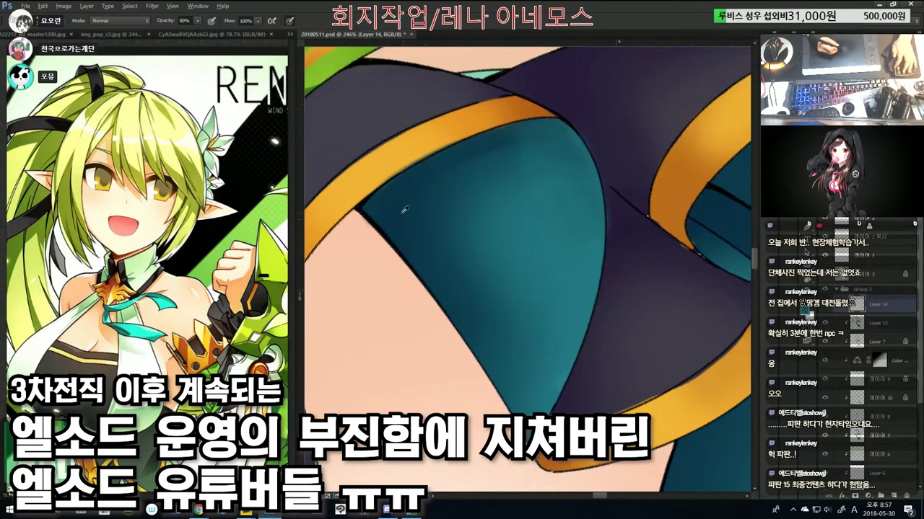
key(z)
scroll(476, 270, down, 5)
scroll(488, 358, up, 3)
key(b)
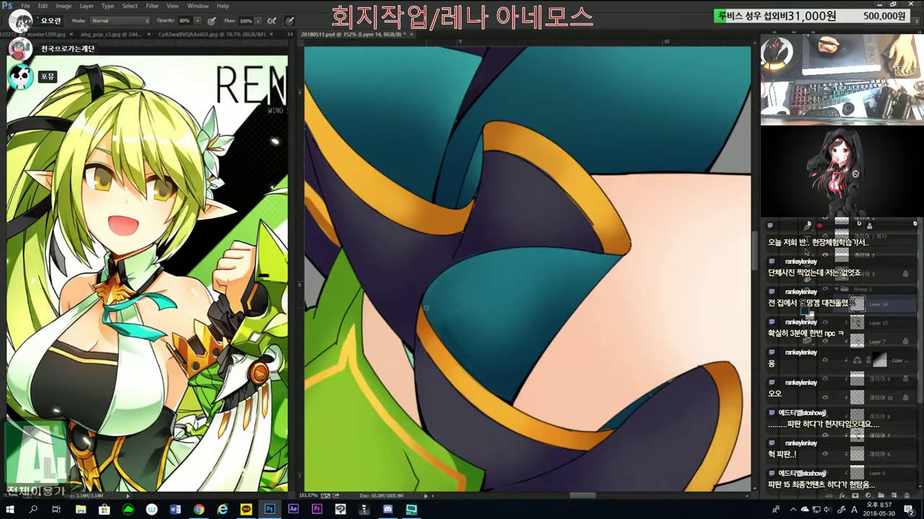
scroll(527, 267, up, 3)
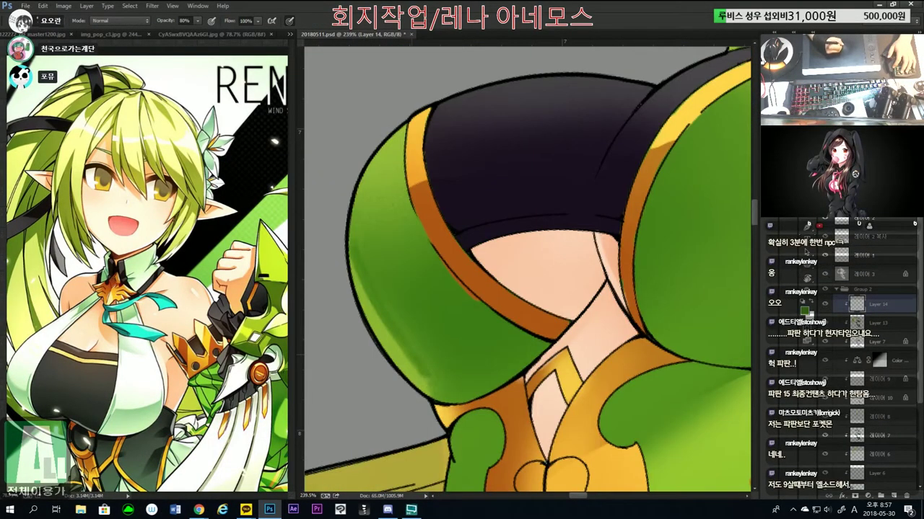
key(z)
scroll(433, 383, down, 3)
scroll(460, 352, up, 4)
key(b)
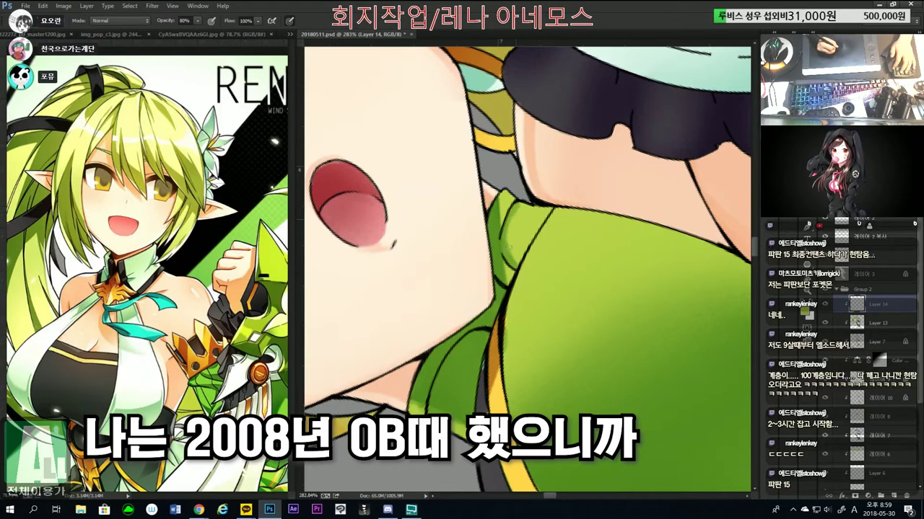
key(z)
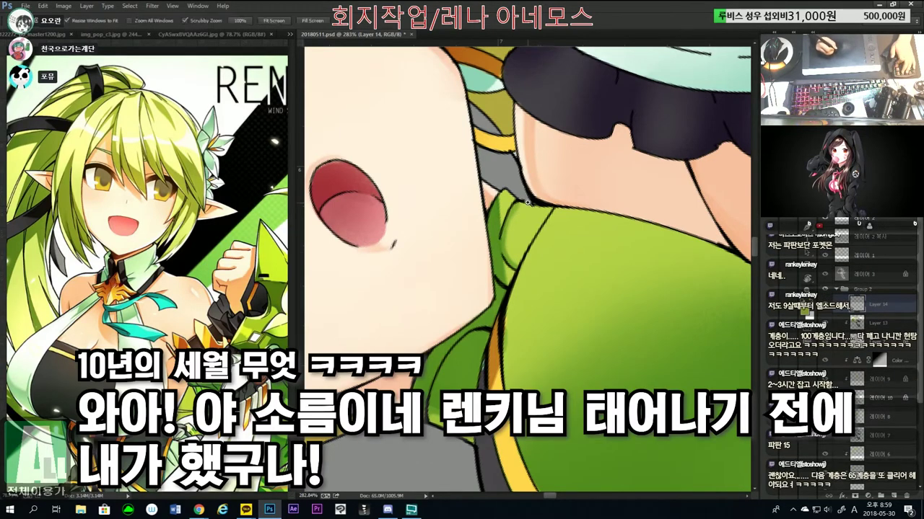
scroll(530, 231, down, 3)
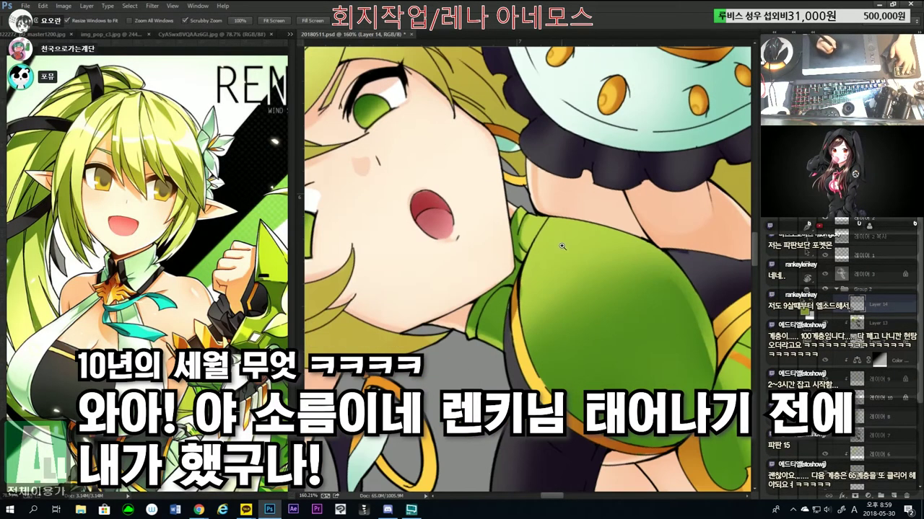
scroll(561, 246, down, 3)
scroll(418, 250, down, 2)
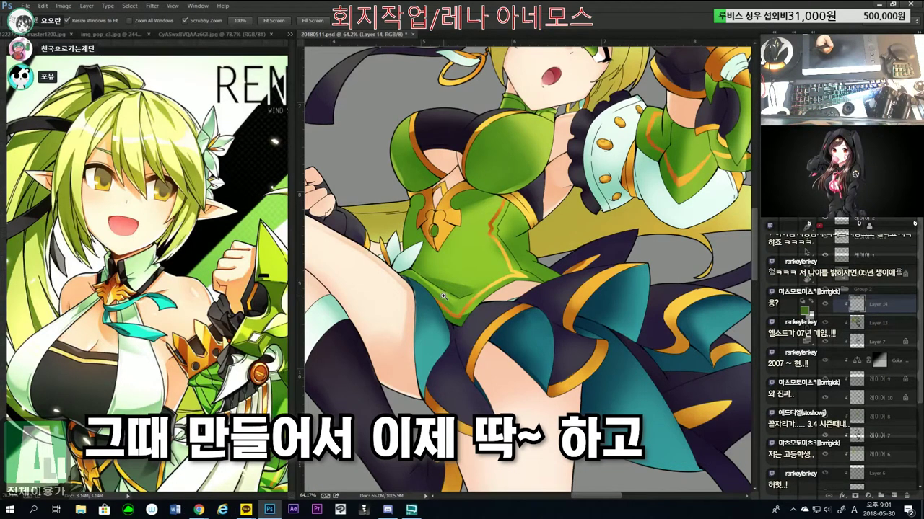
drag(501, 231, 476, 234)
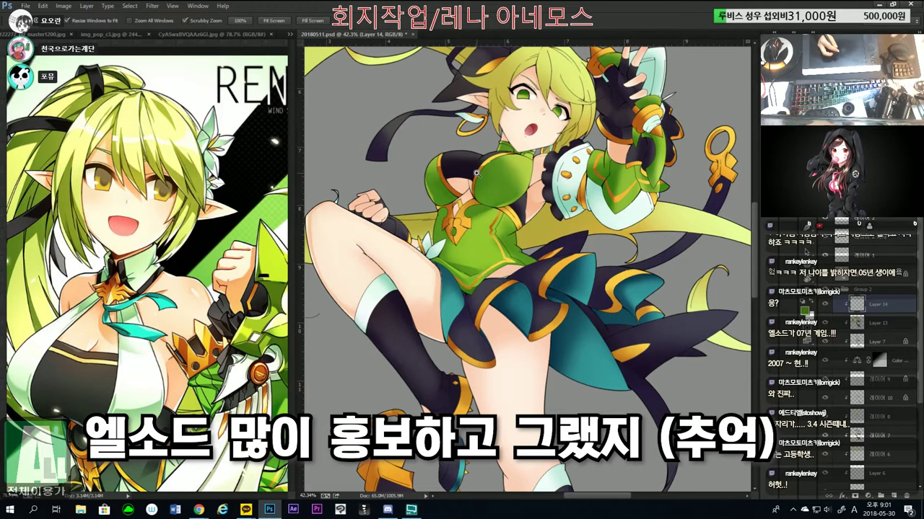
drag(476, 173, 546, 218)
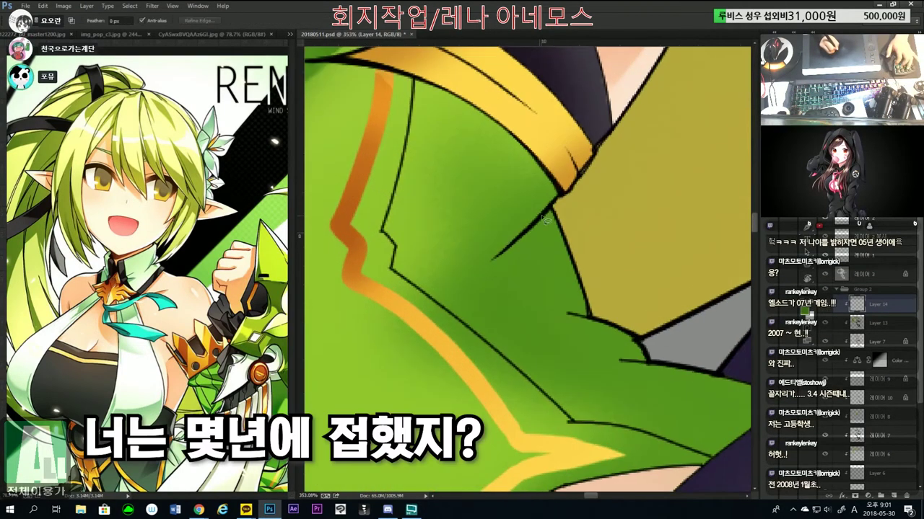
Zoom around the green bodice and gold clasp, then switch to the Naver blog in Chrome.
drag(468, 280, 440, 231)
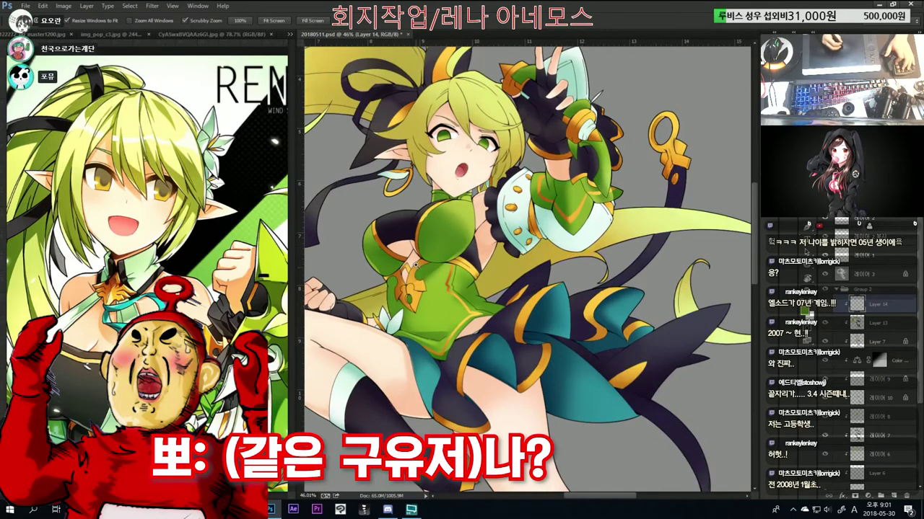
drag(398, 271, 478, 303)
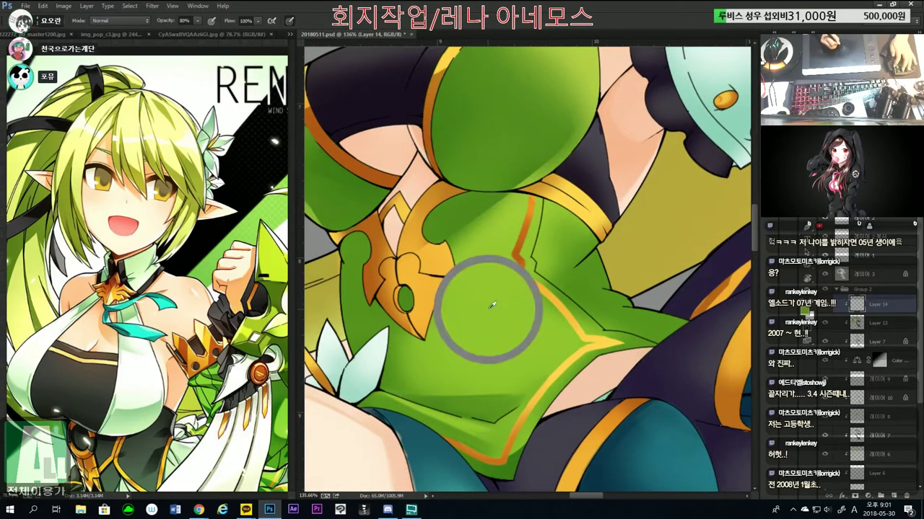
mouse_move(476, 314)
mouse_down()
mouse_move(441, 208)
mouse_move(463, 187)
mouse_up()
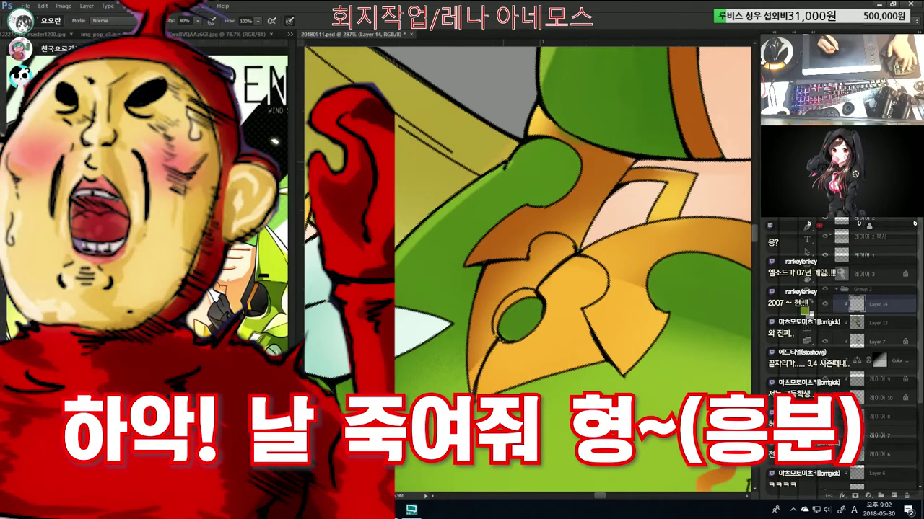
mouse_move(548, 153)
mouse_down()
mouse_move(516, 152)
mouse_move(534, 169)
mouse_up()
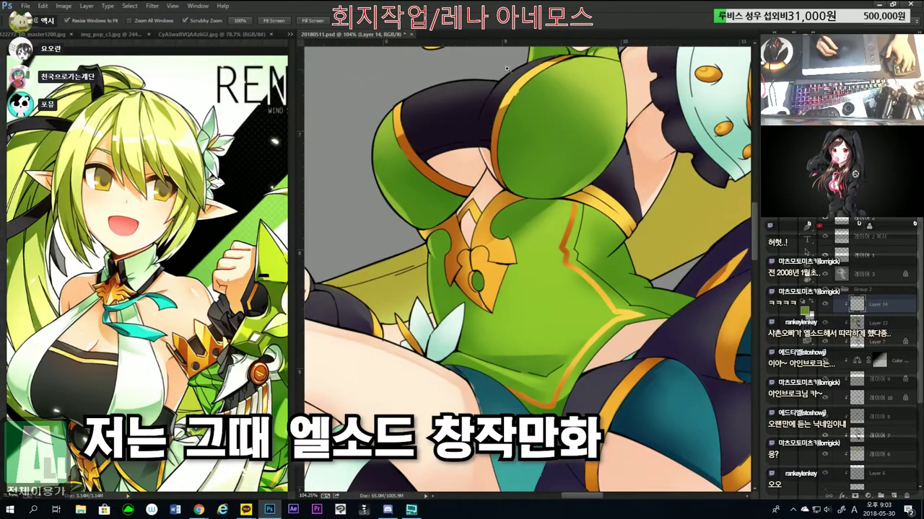
drag(448, 98, 476, 146)
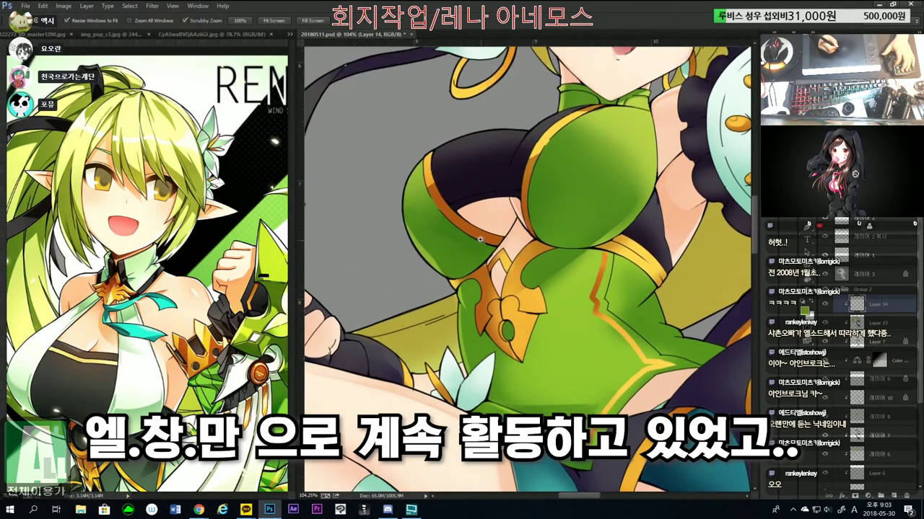
click(592, 181)
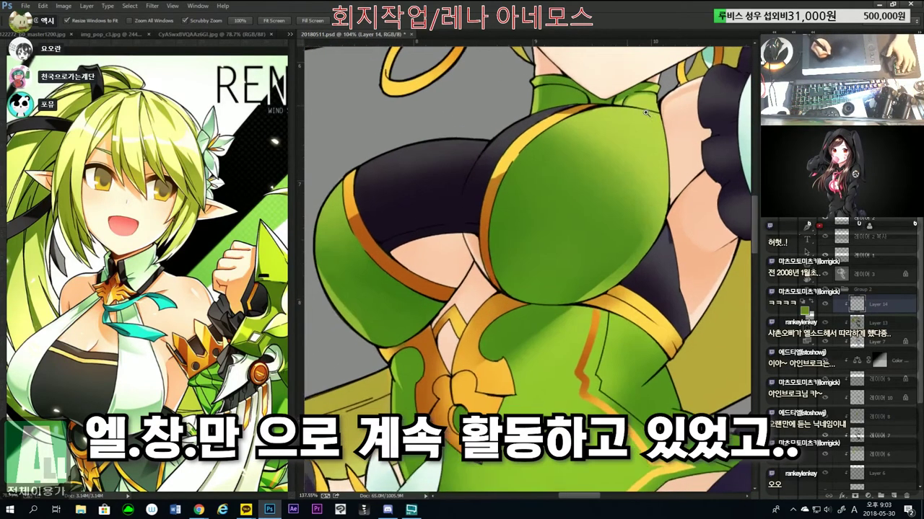
drag(344, 292, 390, 292)
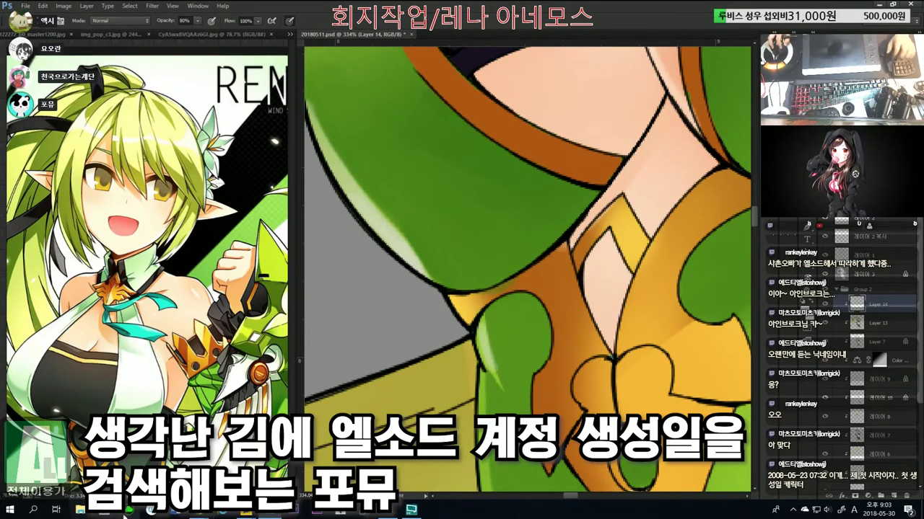
key(alt+Tab)
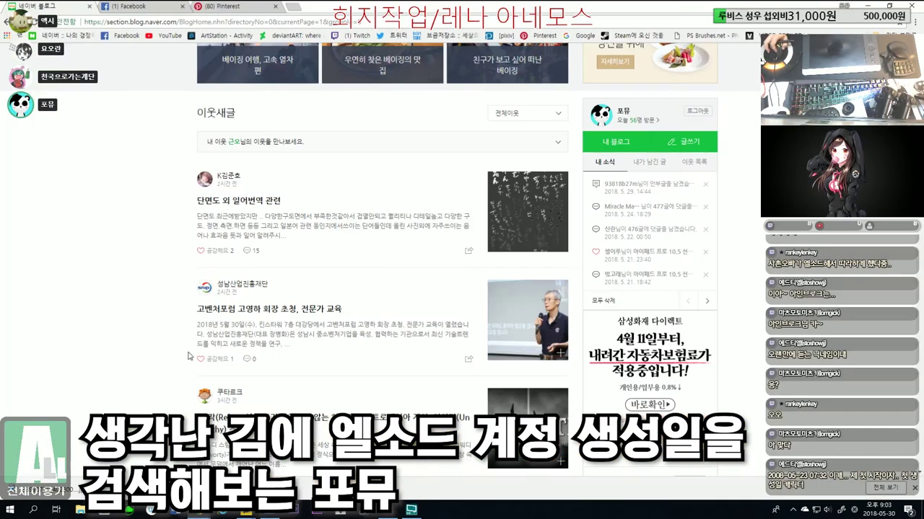
Go to the Naver home page and scroll to the Elsword account page.
scroll(200, 164, up, 3)
click(209, 56)
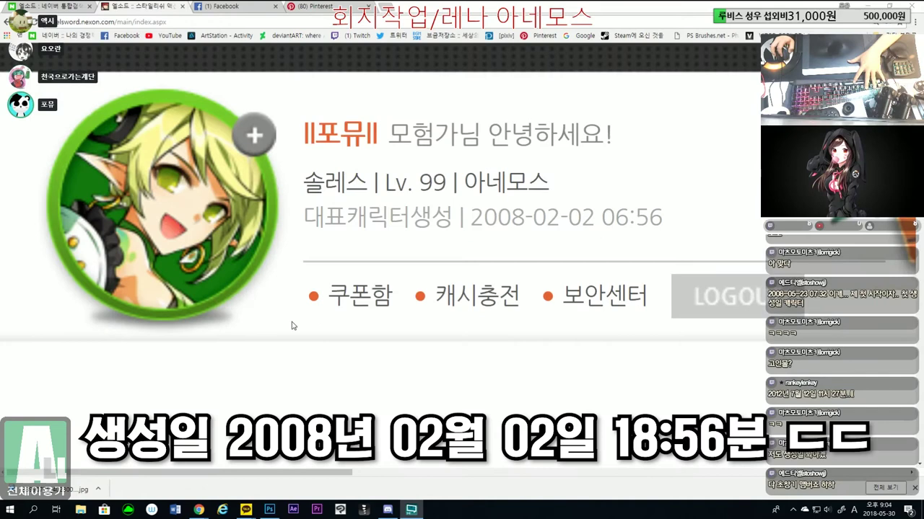
scroll(292, 326, up, 1)
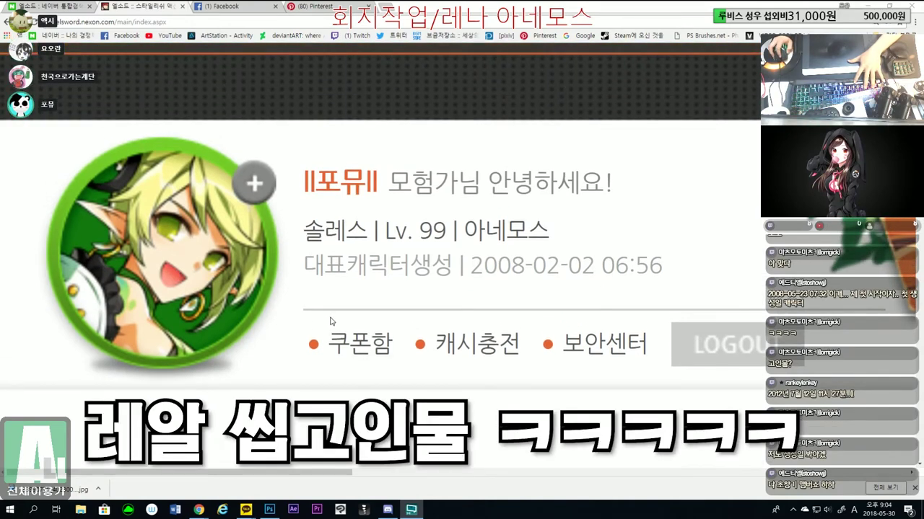
scroll(331, 320, up, 1)
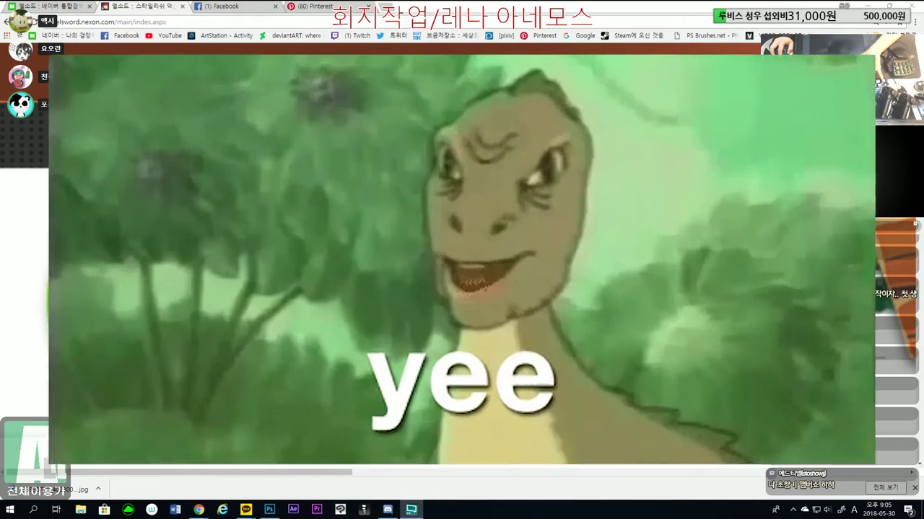
Zoom the page out three steps, then clear the selection back in Photoshop.
key(ctrl+minus)
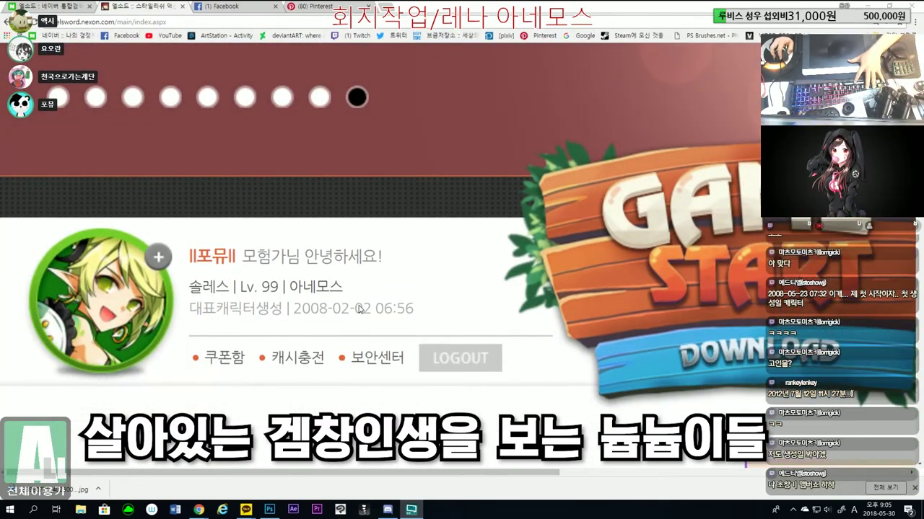
key(ctrl+minus)
key(ctrl+minus)
key(ctrl+minus)
key(ctrl+minus)
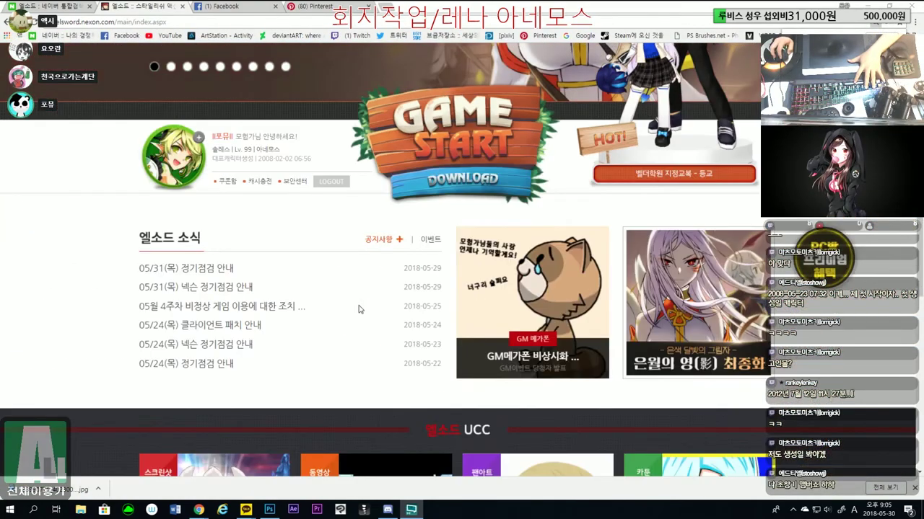
scroll(359, 308, up, 3)
key(ctrl+minus)
key(ctrl+minus)
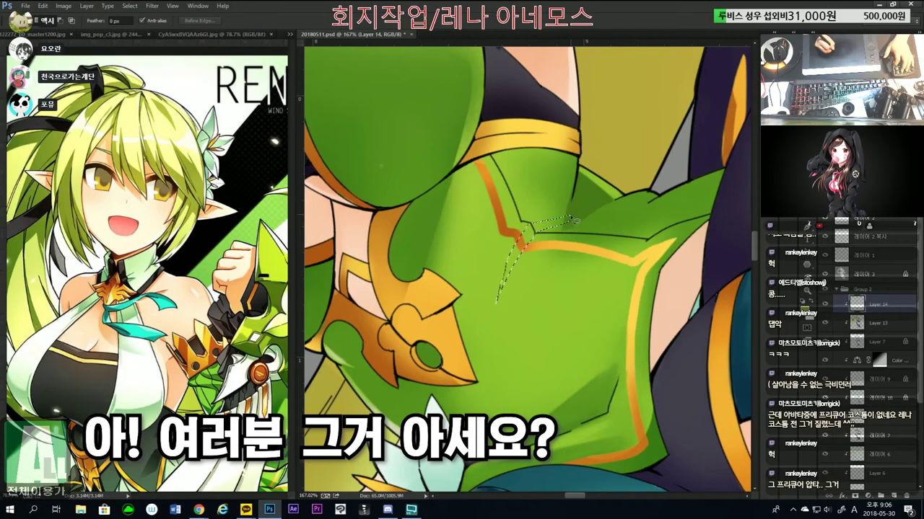
key(ctrl+d)
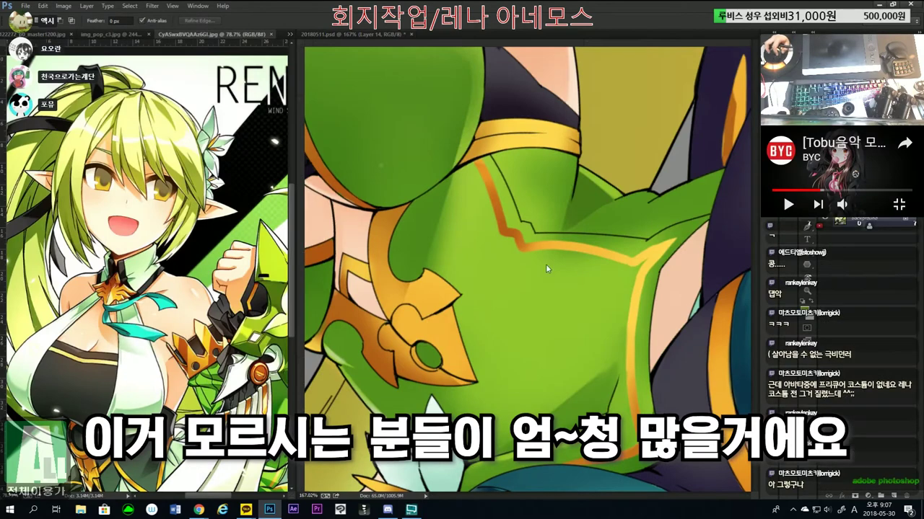
Fit the whole figure in view and rotate the canvas from -36° to about -5°.
key(r)
key(ctrl+0)
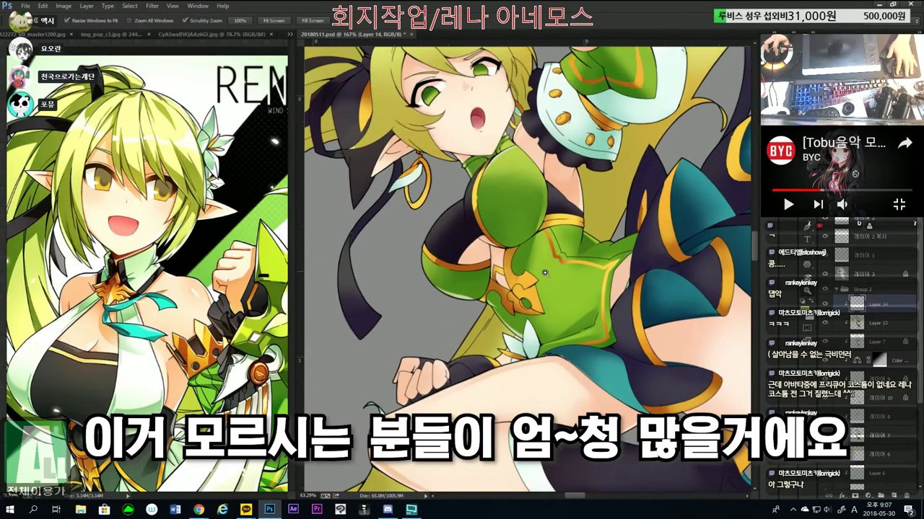
drag(617, 296, 621, 347)
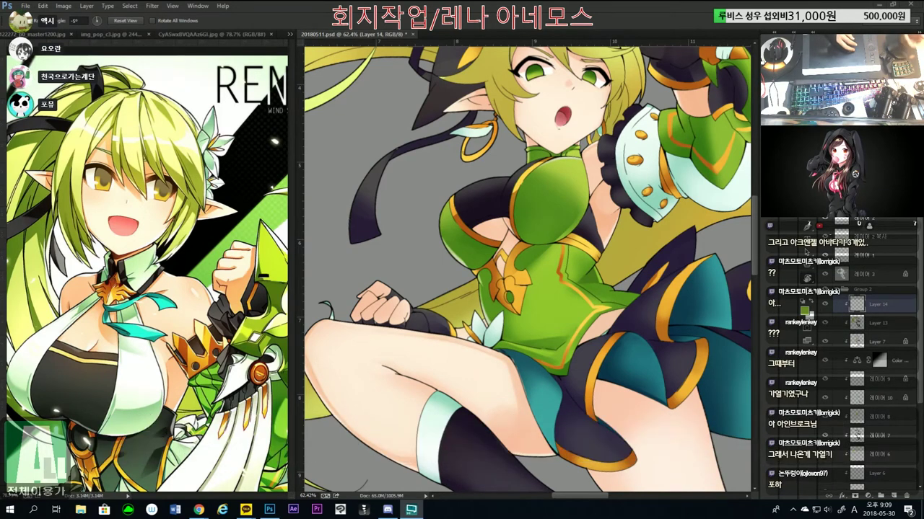
Zoom out and back in, then enlarge the torso to about 263% for close inspection.
drag(427, 261, 417, 261)
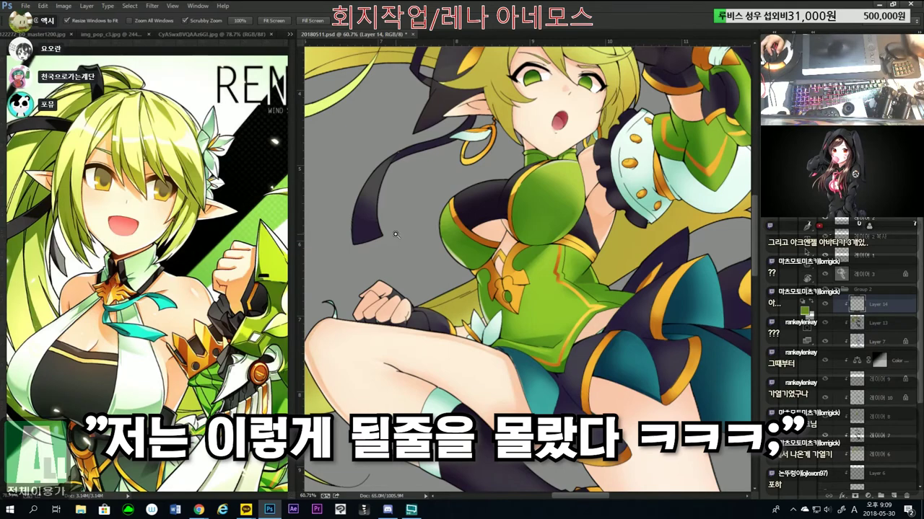
click(395, 236)
drag(382, 215, 484, 285)
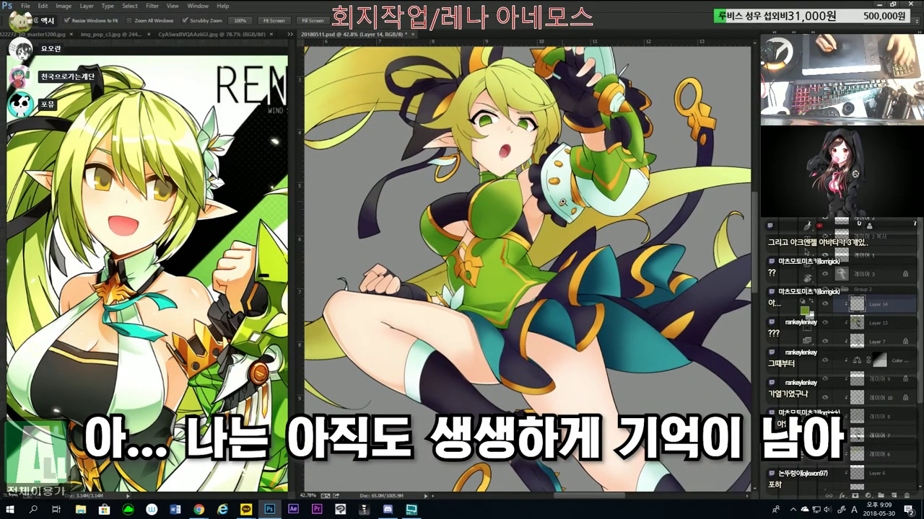
drag(520, 206, 649, 205)
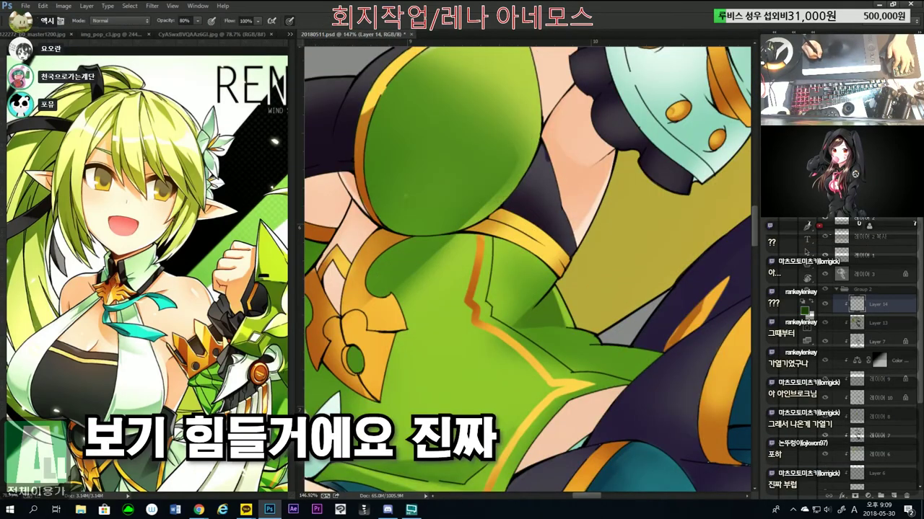
key(ctrl+0)
key(ctrl+plus)
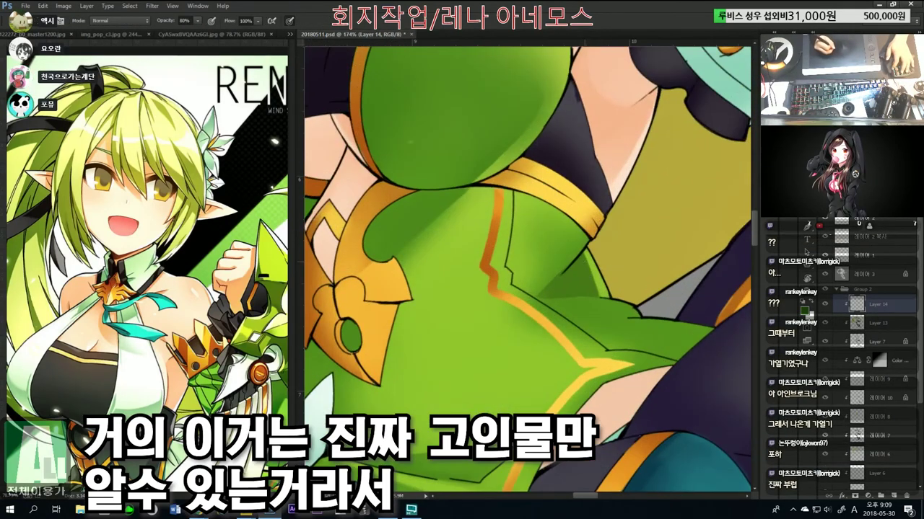
mouse_move(570, 275)
mouse_down()
mouse_move(586, 274)
mouse_move(511, 218)
mouse_move(570, 218)
mouse_up()
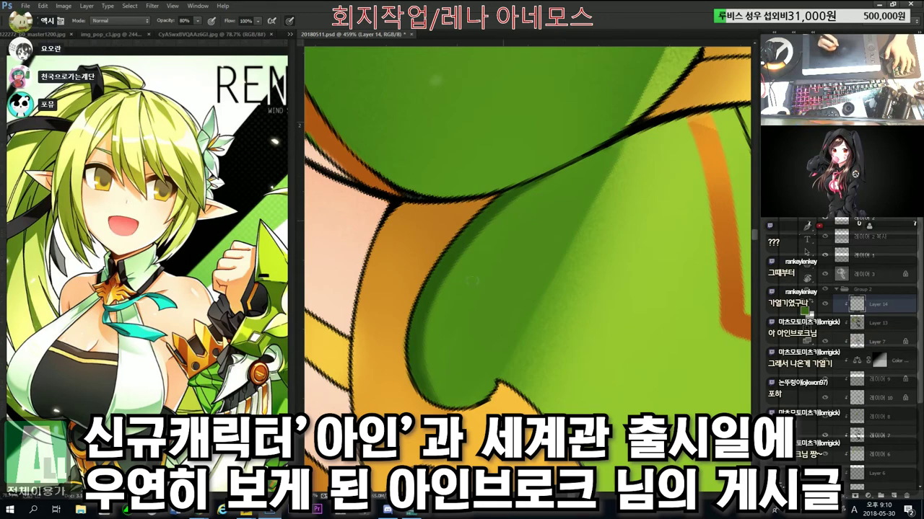
Soften the green shadow edge on the bodice with a brush stroke.
mouse_move(456, 256)
mouse_down()
mouse_move(422, 344)
mouse_move(425, 364)
mouse_up()
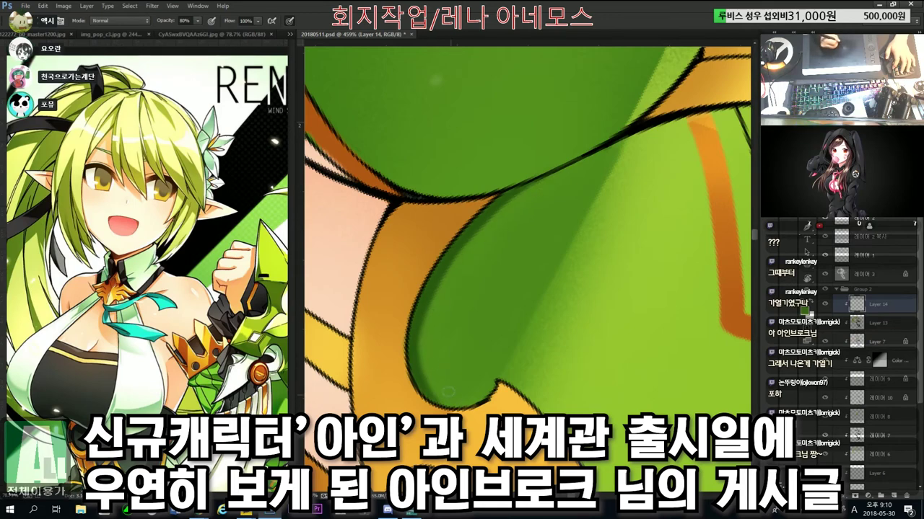
scroll(453, 399, down, 5)
scroll(551, 226, up, 5)
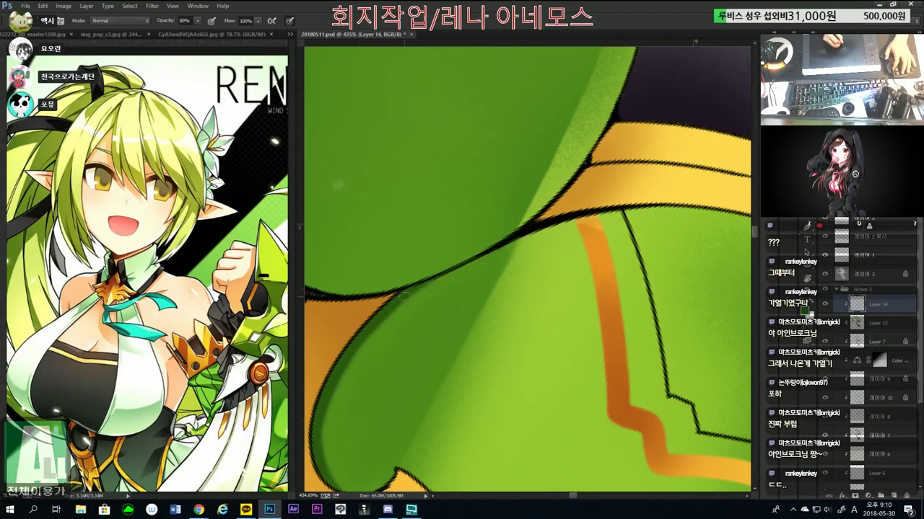
scroll(551, 226, down, 6)
scroll(661, 250, up, 2)
scroll(661, 250, up, 3)
scroll(469, 299, up, 3)
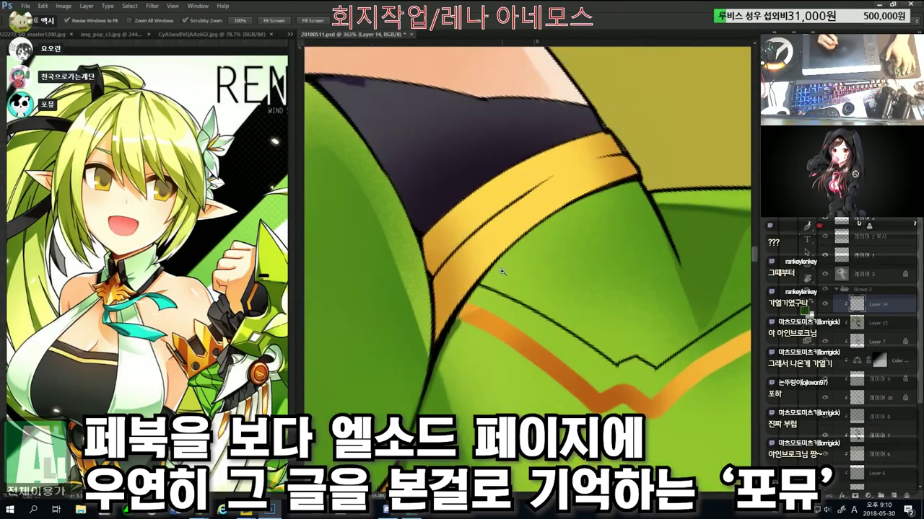
Paint shading along the gold belt's lower edge, redoing the stroke until it sits right.
drag(469, 300, 554, 217)
key(ctrl+z)
drag(473, 297, 636, 182)
key(ctrl+z)
drag(475, 297, 636, 182)
key(ctrl+z)
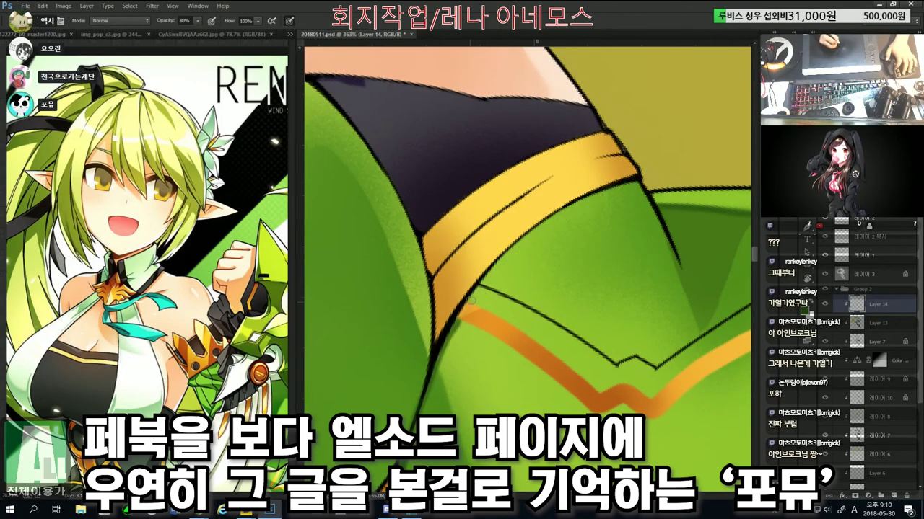
drag(468, 302, 638, 180)
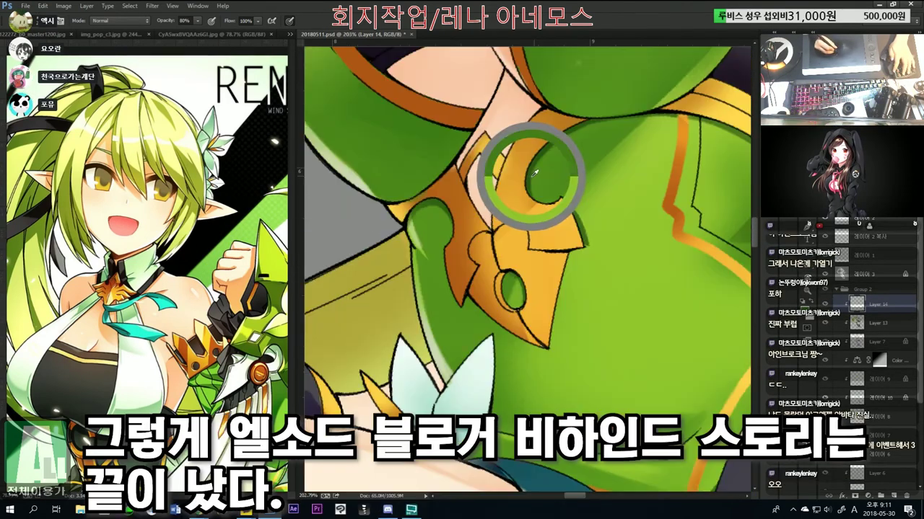
drag(635, 242, 572, 240)
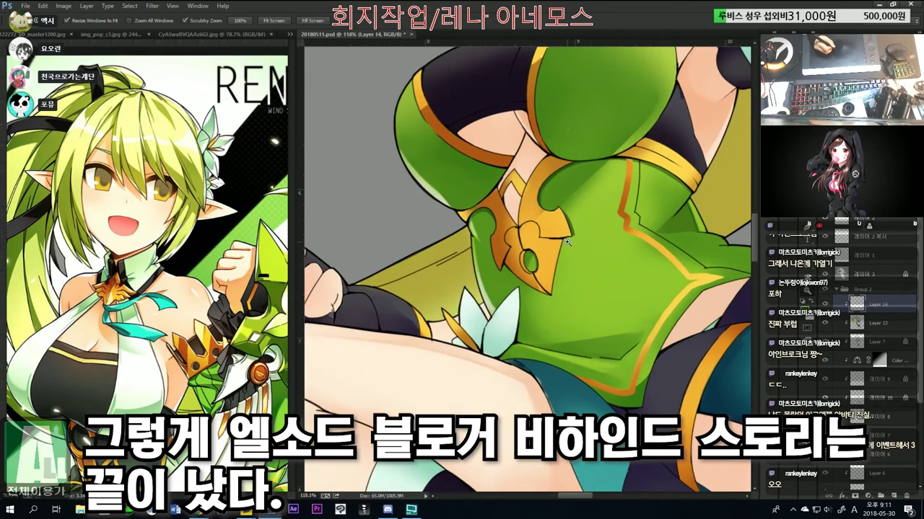
click(485, 228)
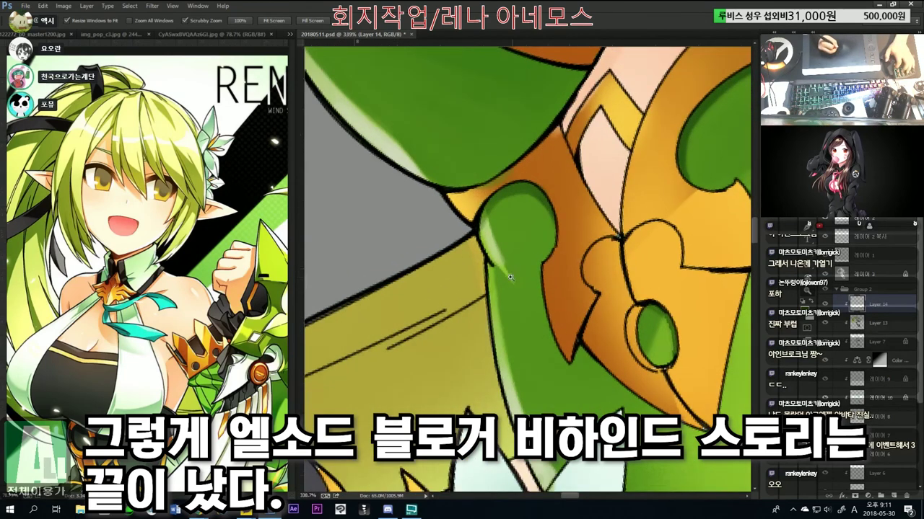